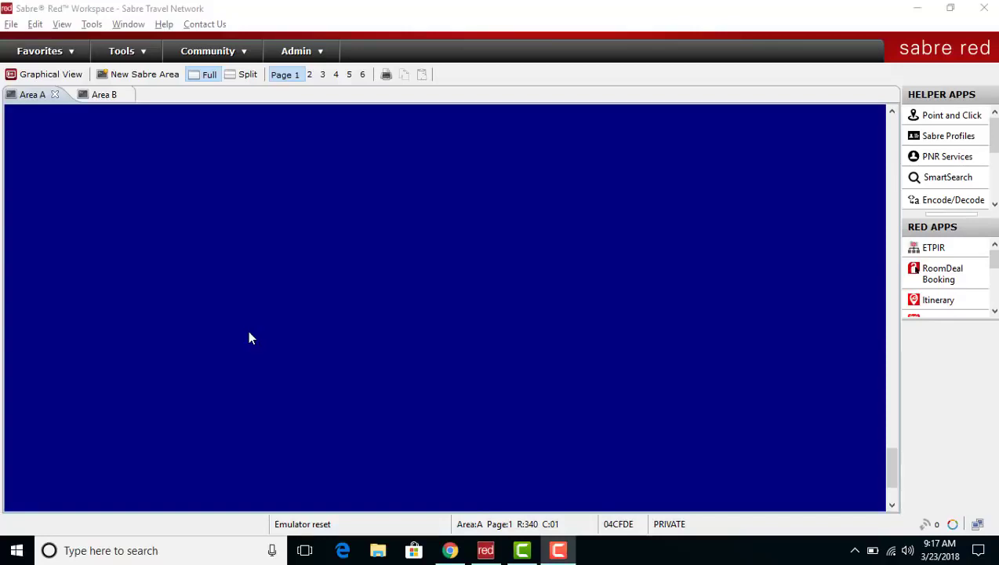
Step: Open the itinerary pricing mask in Area A with the JR command
{"action": "left_click", "coordinate": [233, 404]}
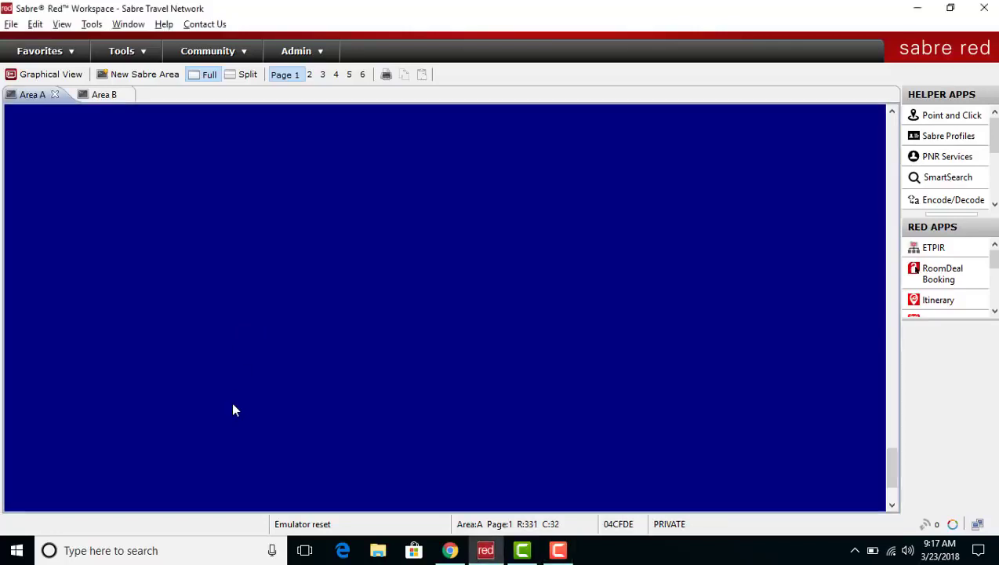
{"action": "type", "text": "JR^^"}
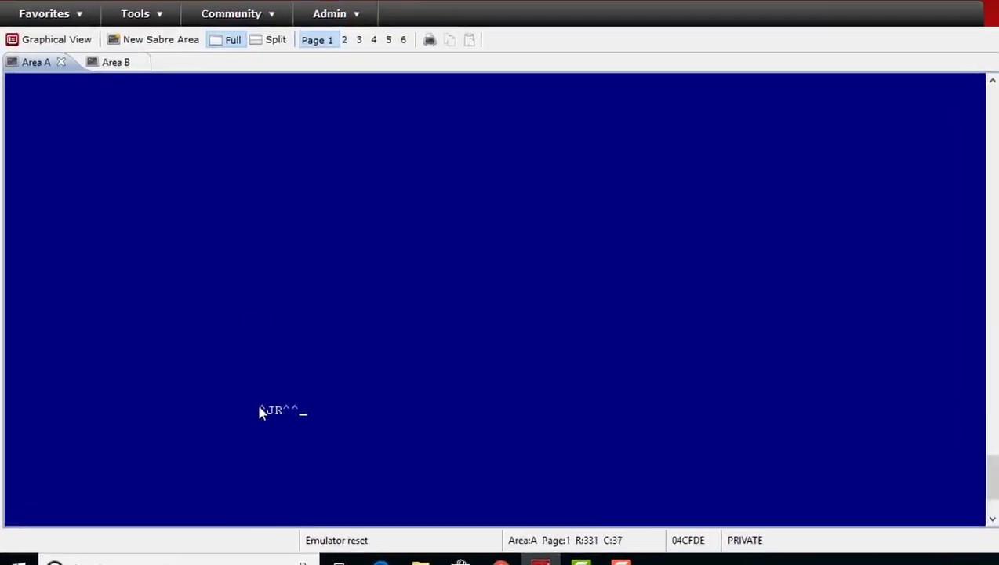
{"action": "type", "text": "JR"}
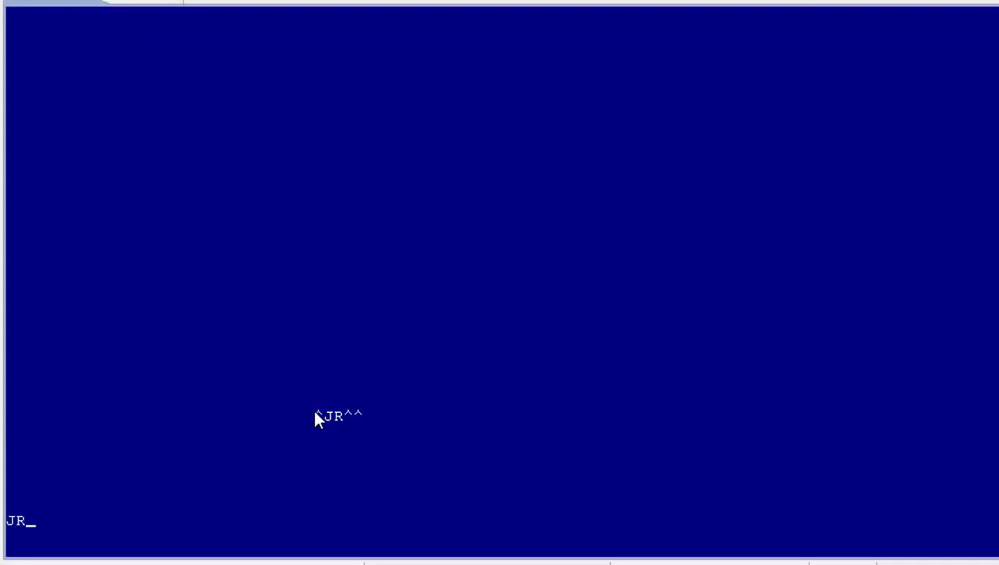
{"action": "key", "text": "Return"}
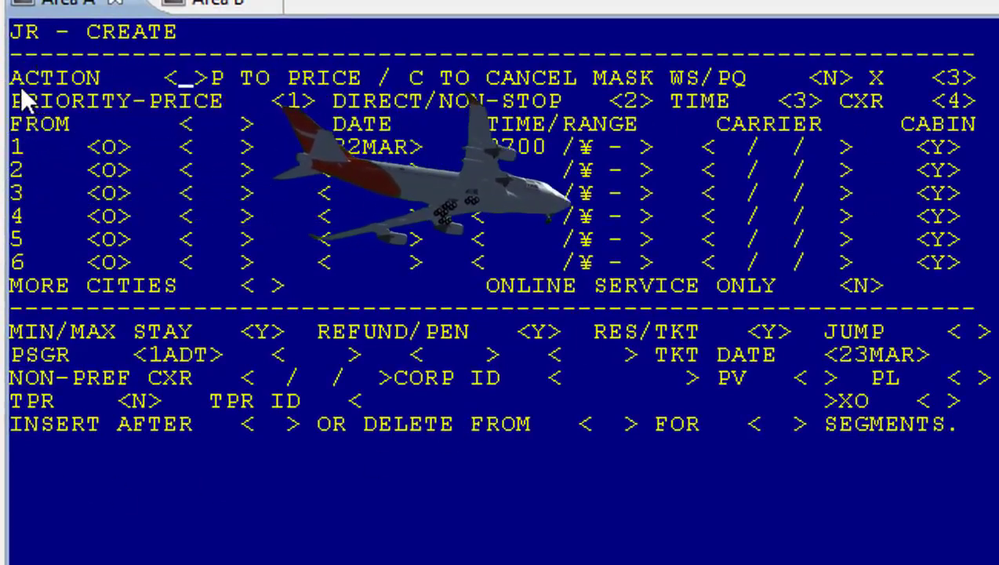
Step: Set the mask's action to P for pricing and the departure city to LHR
{"action": "left_click", "coordinate": [185, 84]}
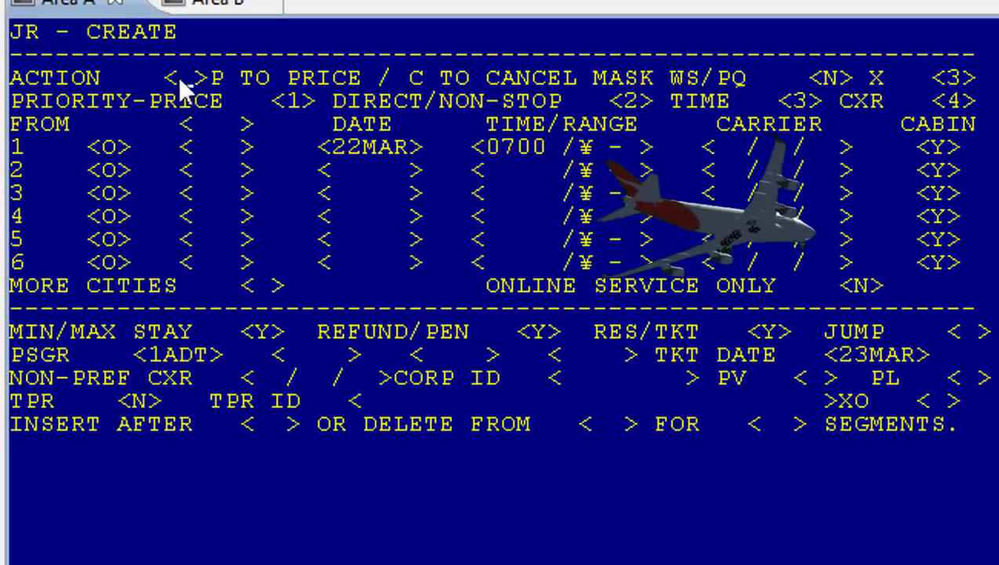
{"action": "type", "text": "P"}
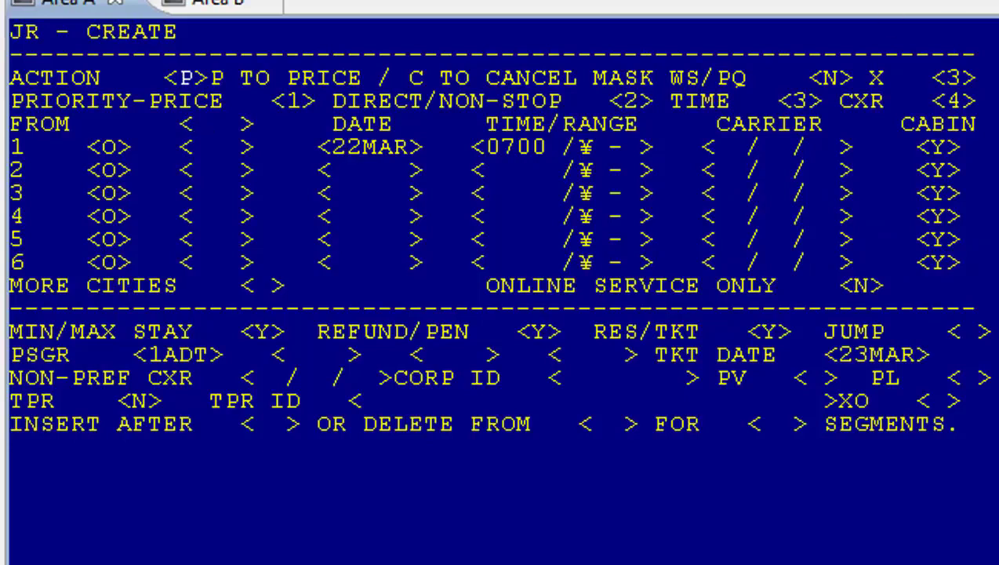
{"action": "type", "text": "LHR"}
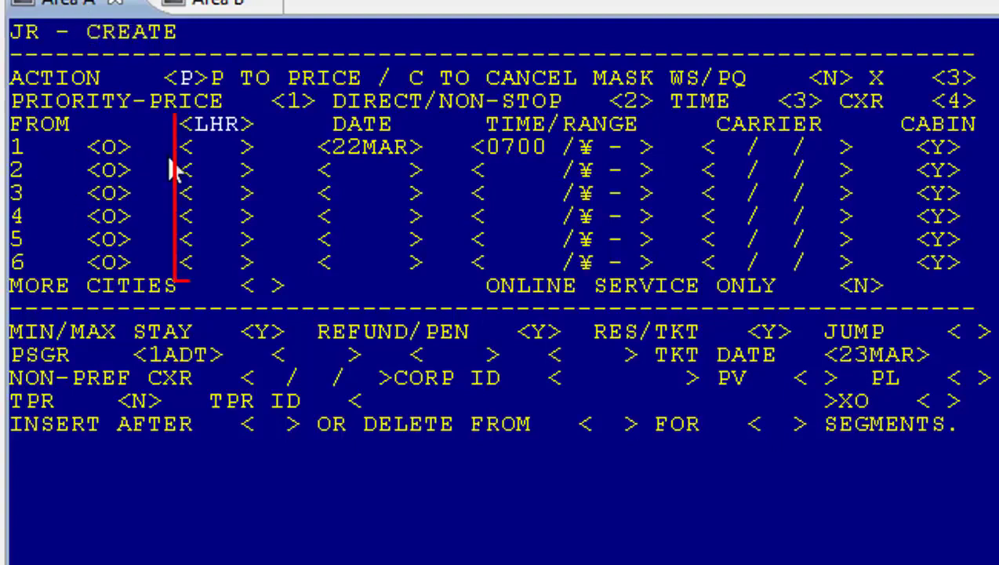
Step: Fill in the first segment with destination JED and travel date 25MAY
{"action": "left_click", "coordinate": [198, 147]}
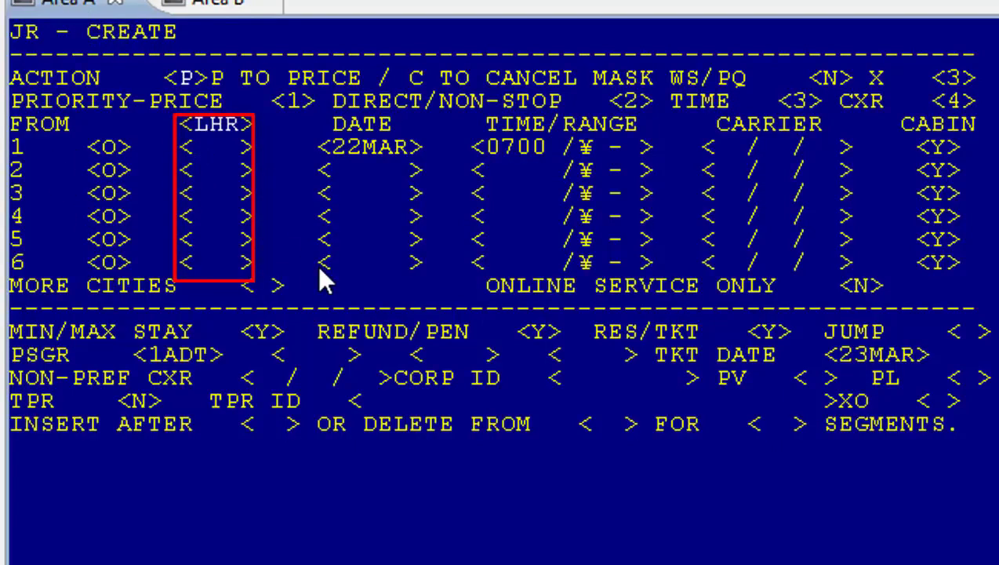
{"action": "type", "text": "JED"}
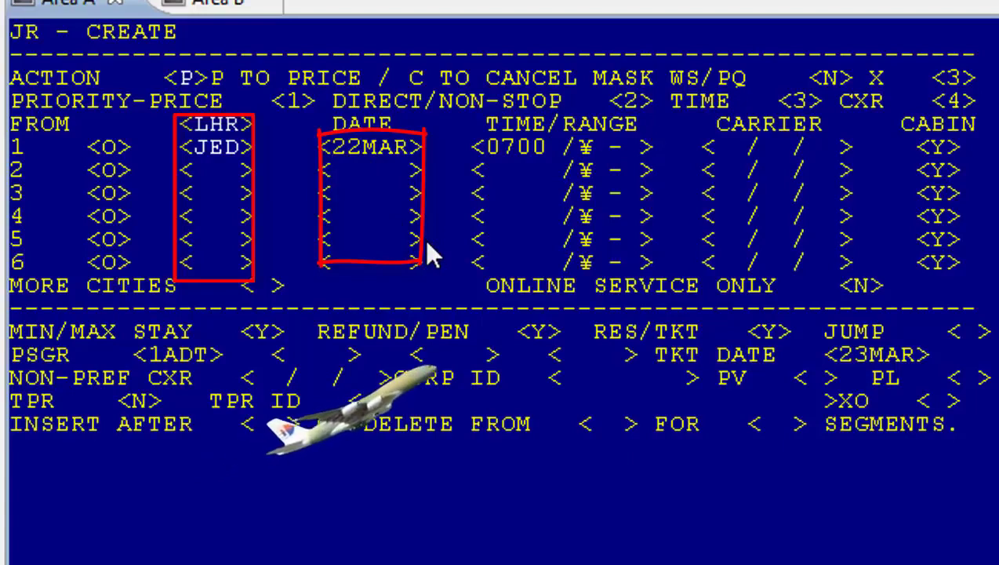
{"action": "type", "text": "25"}
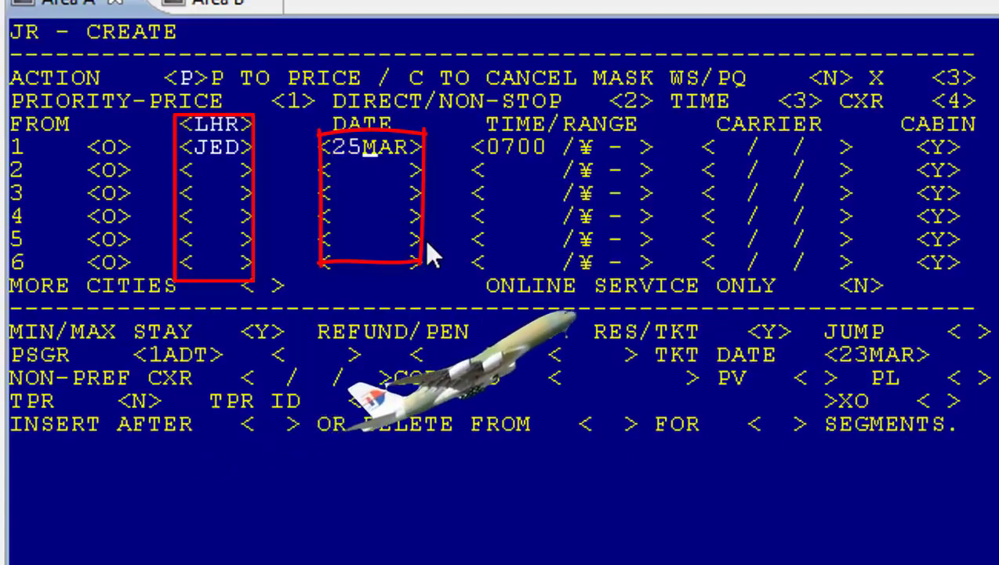
{"action": "type", "text": "MAY"}
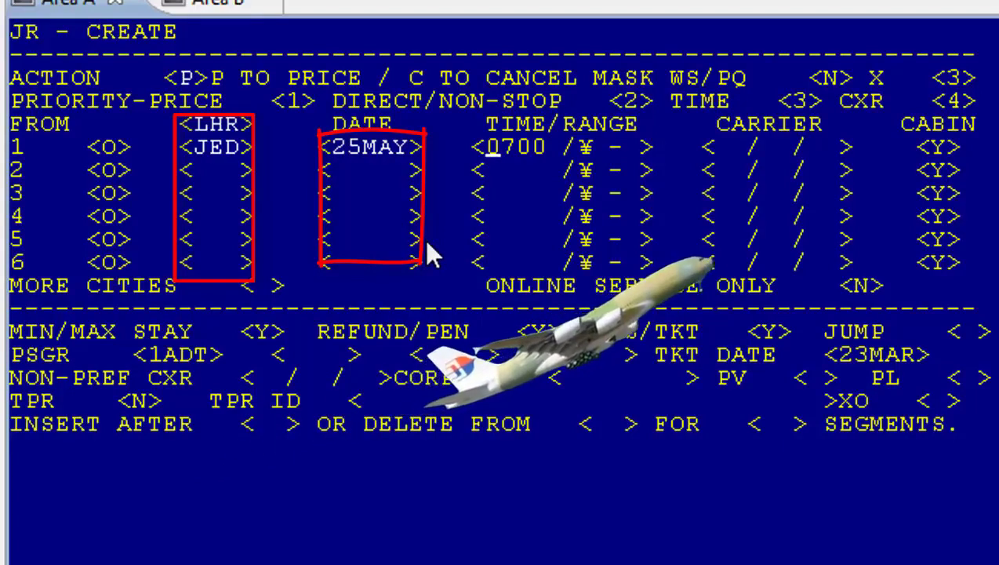
Step: Keep the first segment's time, carrier and cabin defaults, and fill in the second segment with destination ISB and date 28MAY
{"action": "key", "text": "Tab"}
{"action": "key", "text": "Tab"}
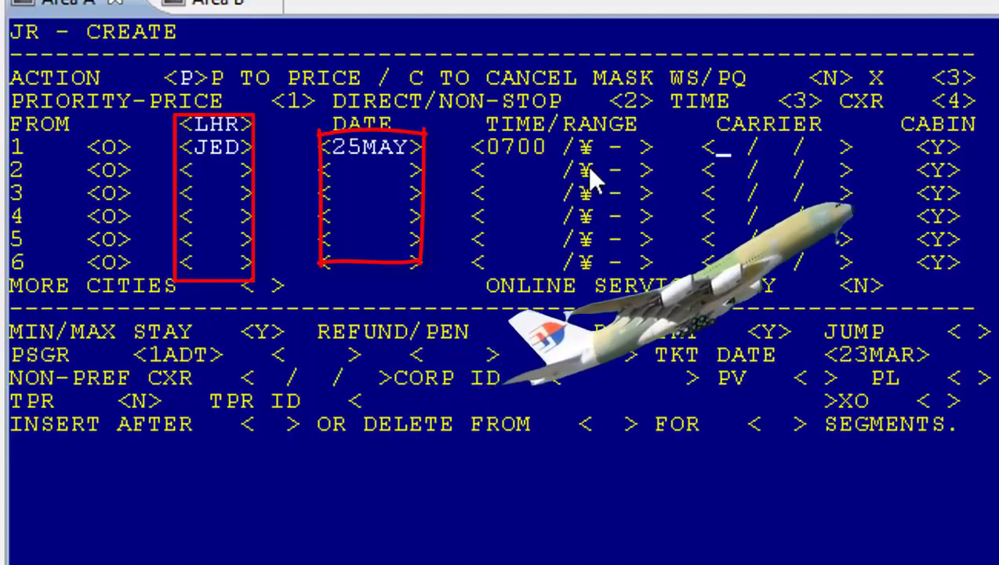
{"action": "key", "text": "Tab"}
{"action": "key", "text": "Tab"}
{"action": "key", "text": "Tab"}
{"action": "key", "text": "Tab"}
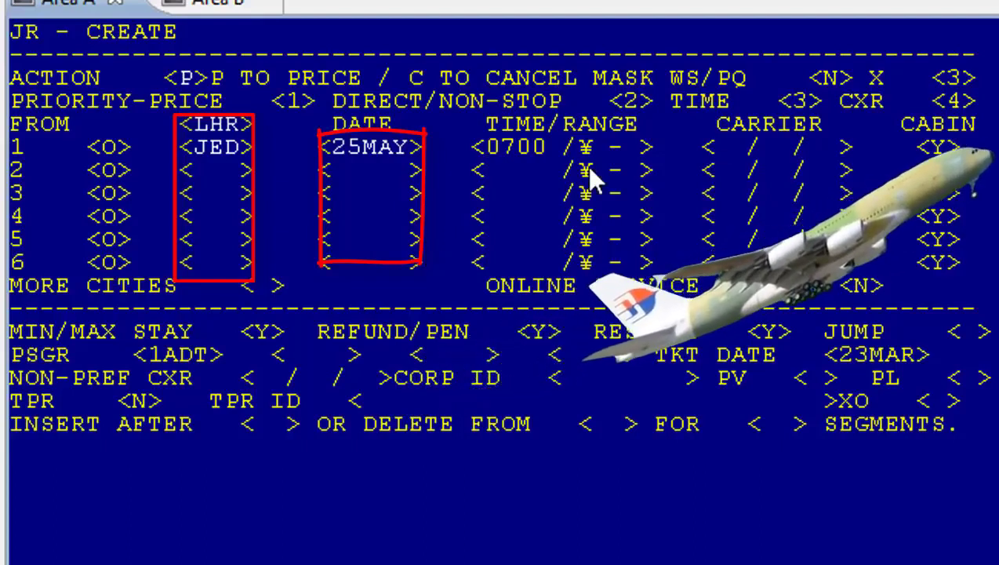
{"action": "key", "text": "Tab"}
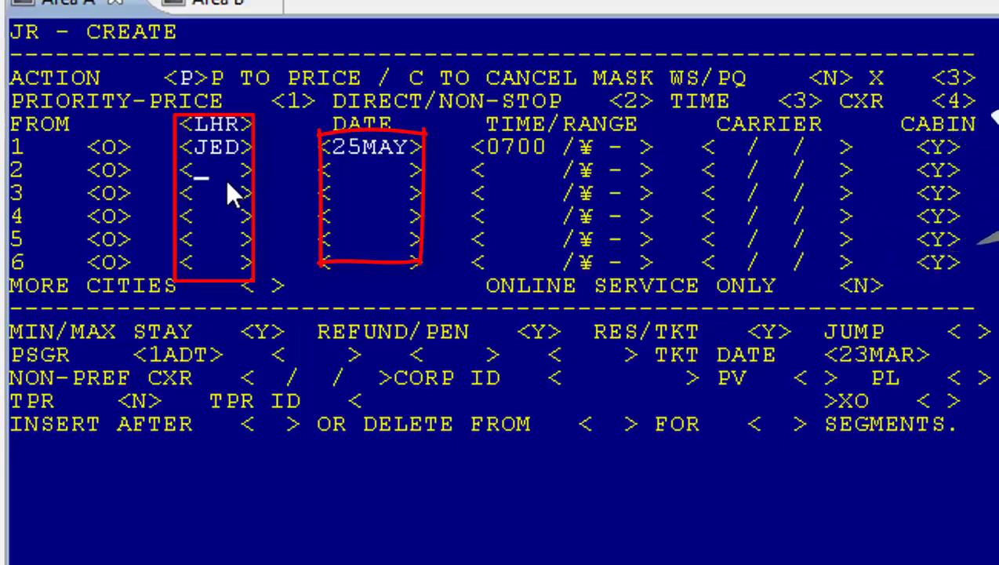
{"action": "type", "text": "ISB>     <"}
{"action": "type", "text": "28"}
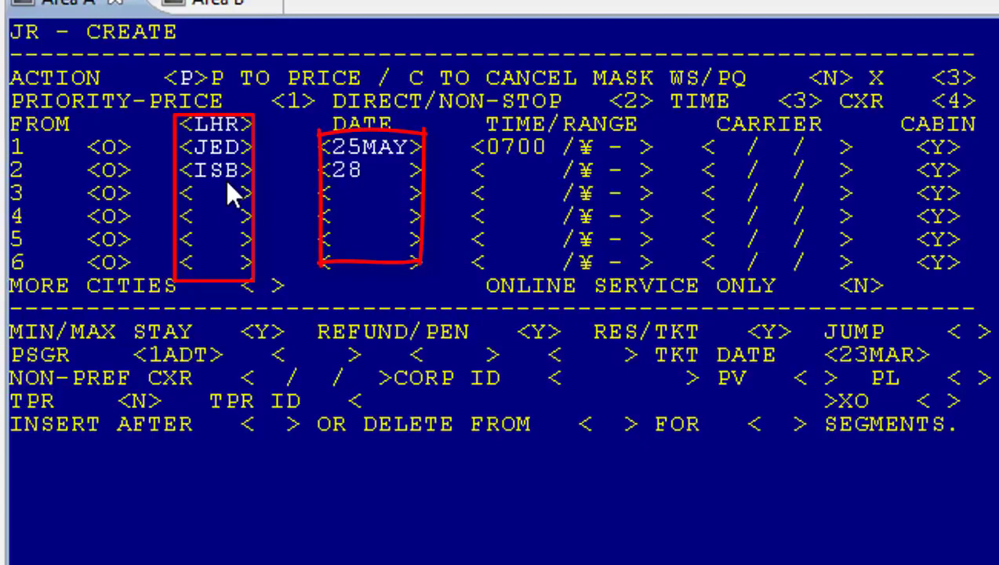
{"action": "type", "text": "MAY"}
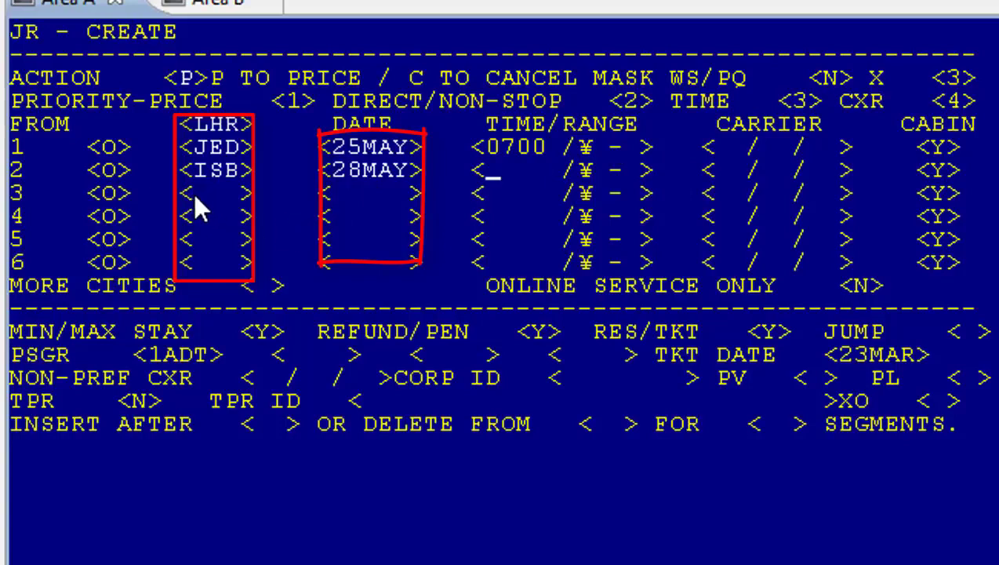
Step: Fill in the third segment with destination DXB and travel date 02JUN
{"action": "left_click", "coordinate": [193, 193]}
{"action": "type", "text": "DX"}
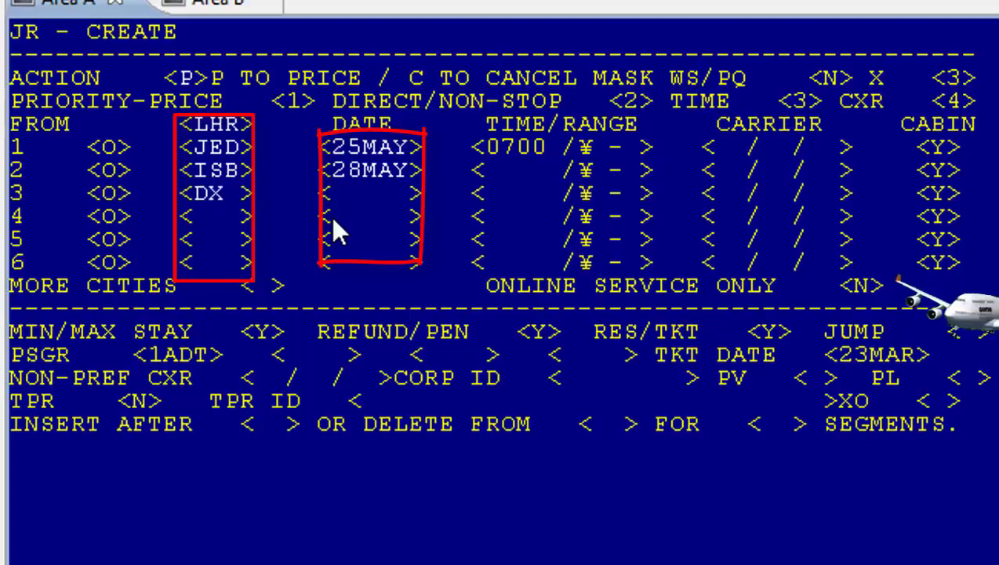
{"action": "type", "text": "B> <"}
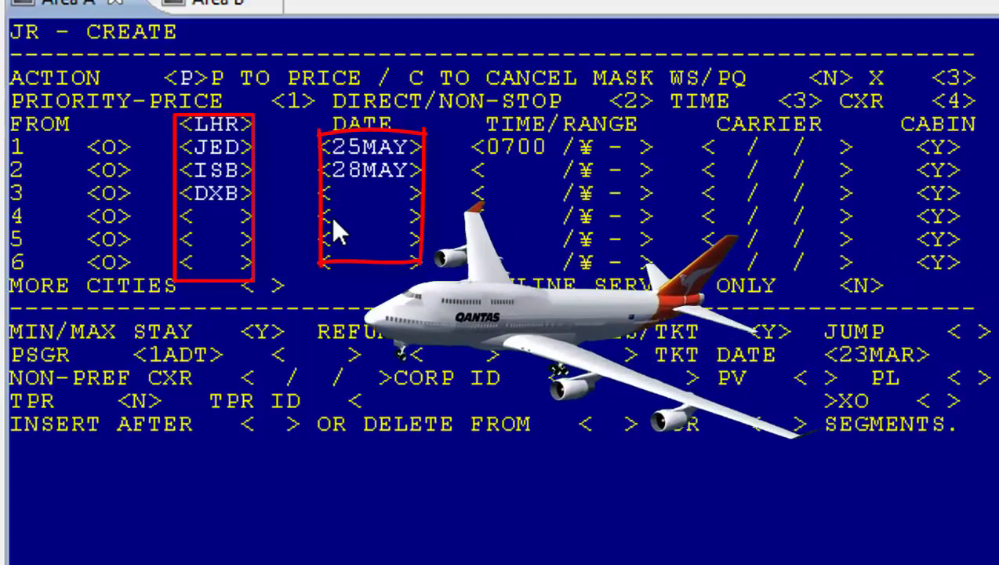
{"action": "type", "text": "02JUN"}
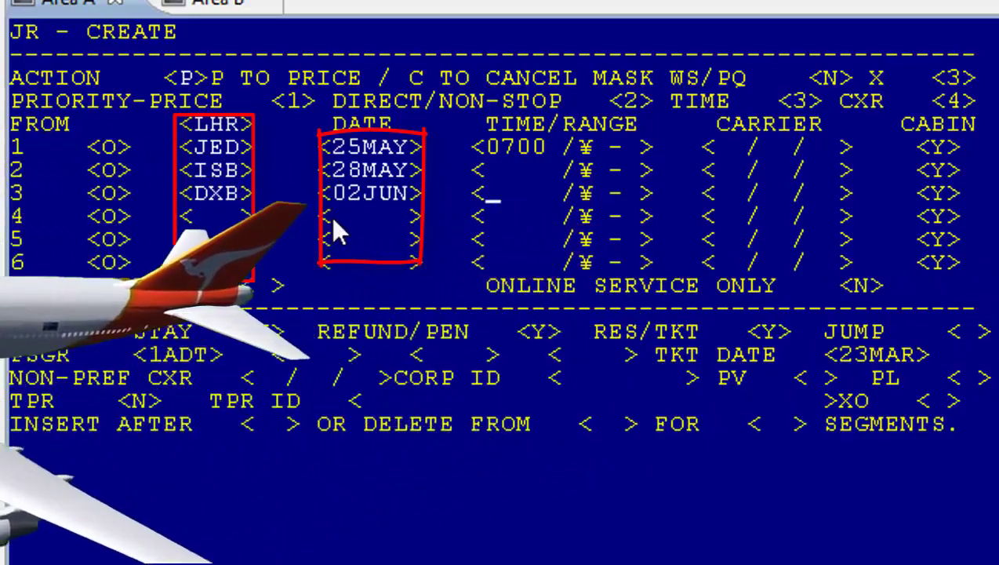
Step: Fill in the fourth segment with destination LHR and date 06JUN, and submit the mask for pricing
{"action": "left_click", "coordinate": [196, 213]}
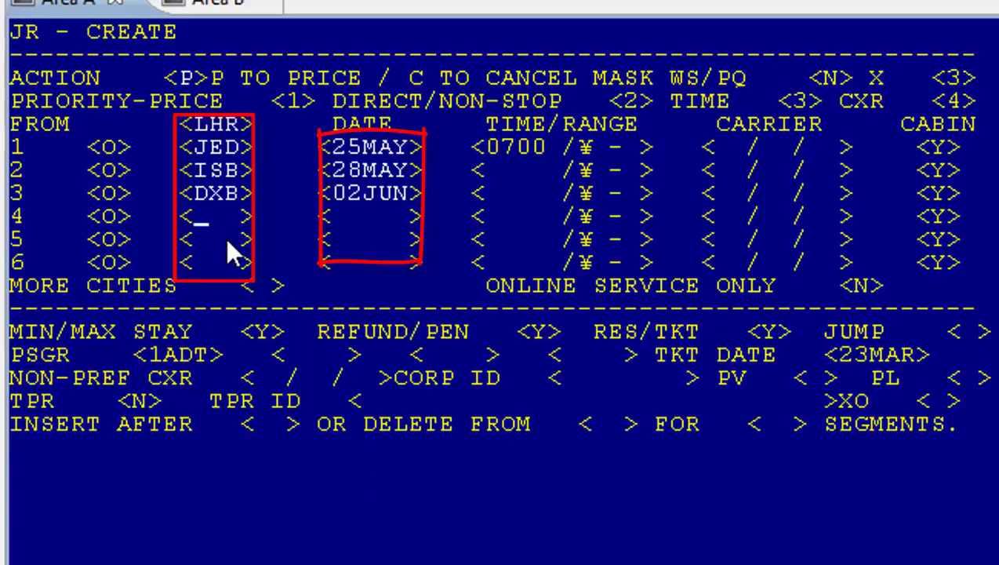
{"action": "type", "text": "LHR> <"}
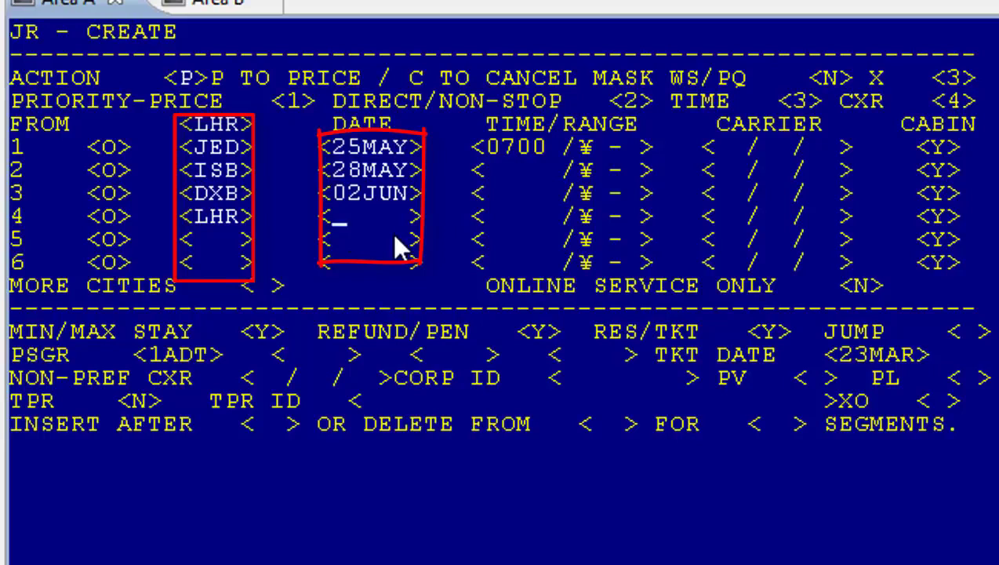
{"action": "type", "text": "06JUN"}
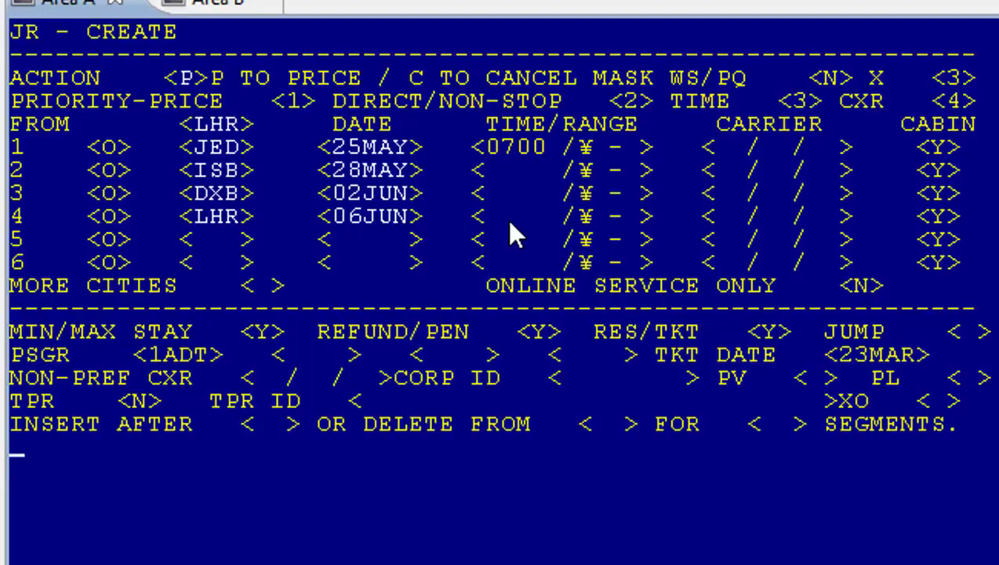
{"action": "key", "text": "Return"}
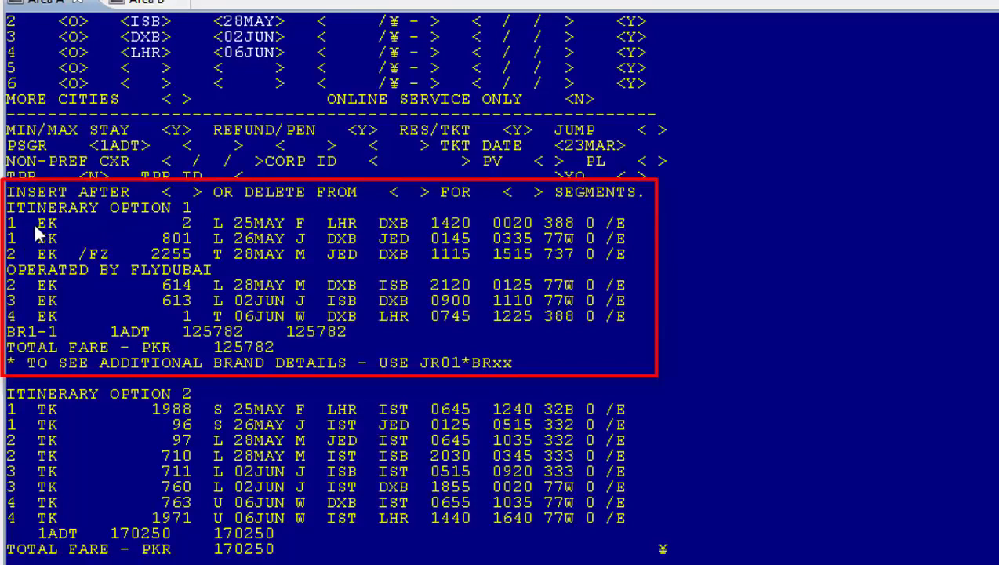
Step: Examine the first itinerary option's flights, dates, operating carrier and total fare
{"action": "left_click_drag", "start_coordinate": [28, 224], "coordinate": [194, 223]}
{"action": "left_click_drag", "start_coordinate": [271, 227], "coordinate": [306, 226]}
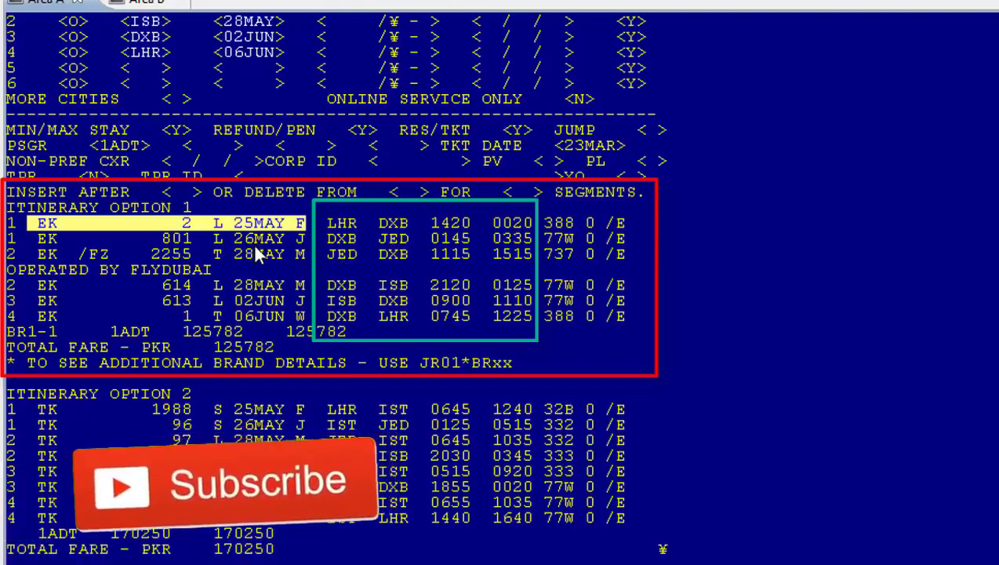
{"action": "left_click", "coordinate": [342, 250]}
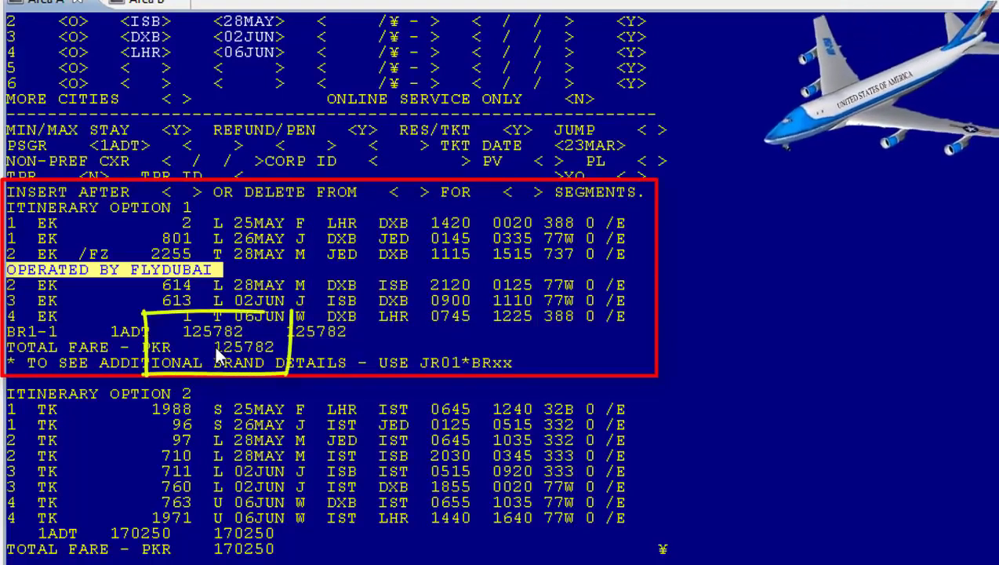
{"action": "left_click_drag", "start_coordinate": [214, 346], "coordinate": [276, 349]}
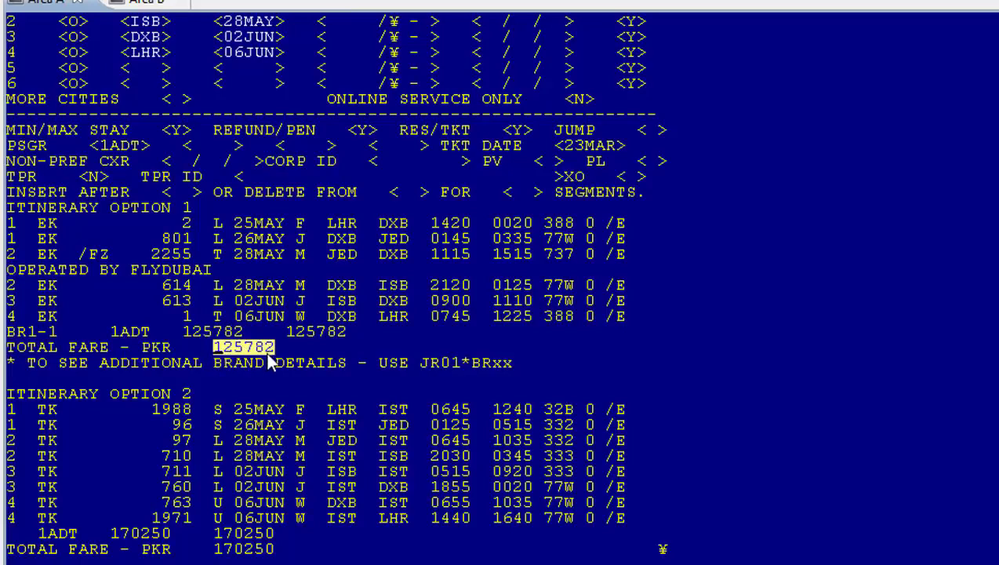
{"action": "left_click", "coordinate": [290, 352]}
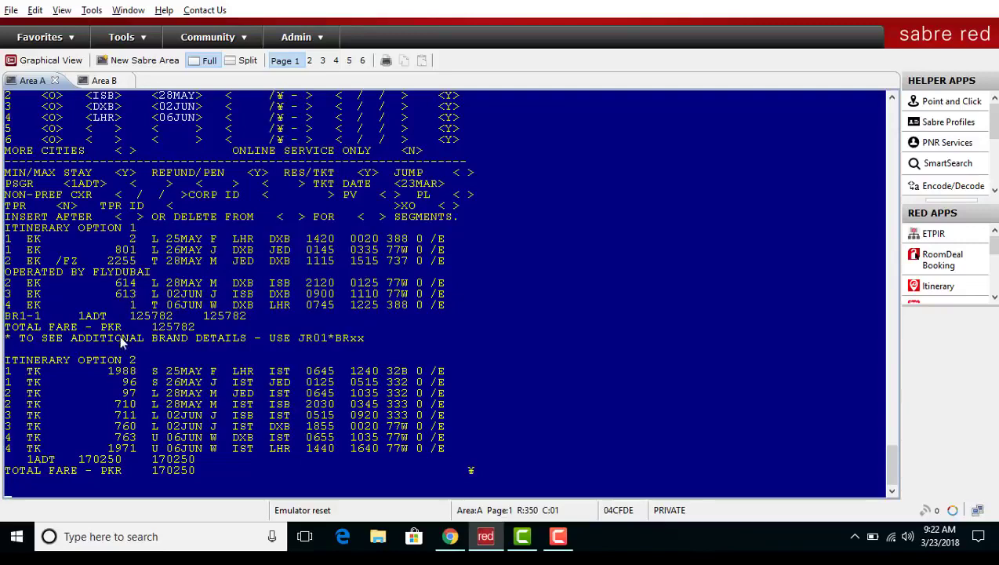
Step: Switch to Chrome to view the Ticketing System YouTube channel page
{"action": "left_click", "coordinate": [455, 540]}
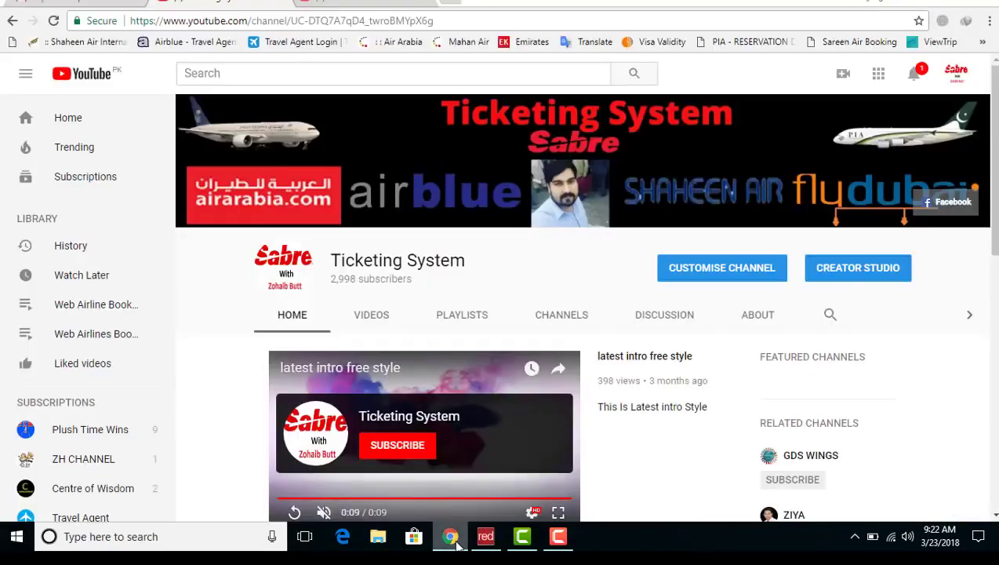
{"action": "left_click", "coordinate": [451, 538]}
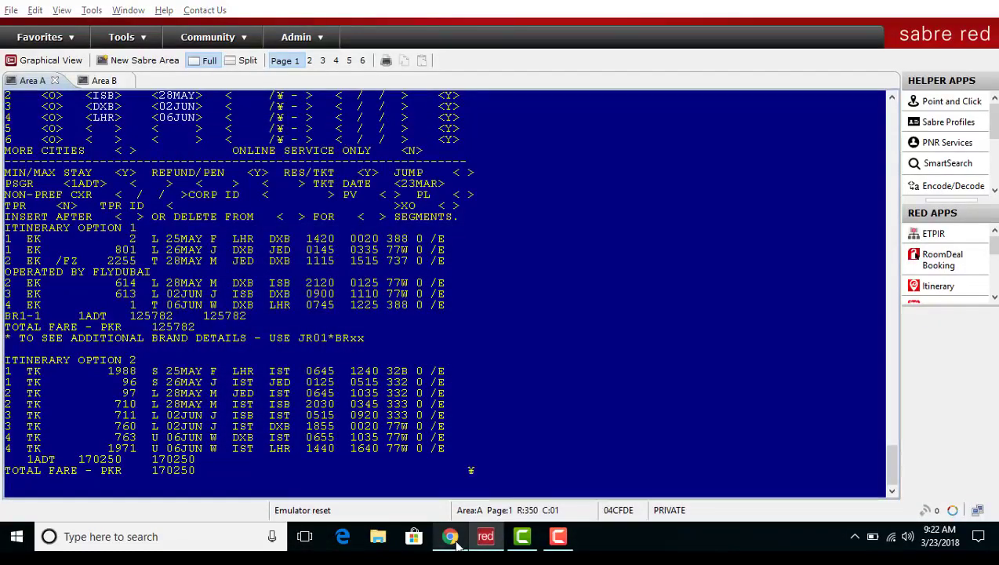
{"action": "left_click", "coordinate": [452, 539]}
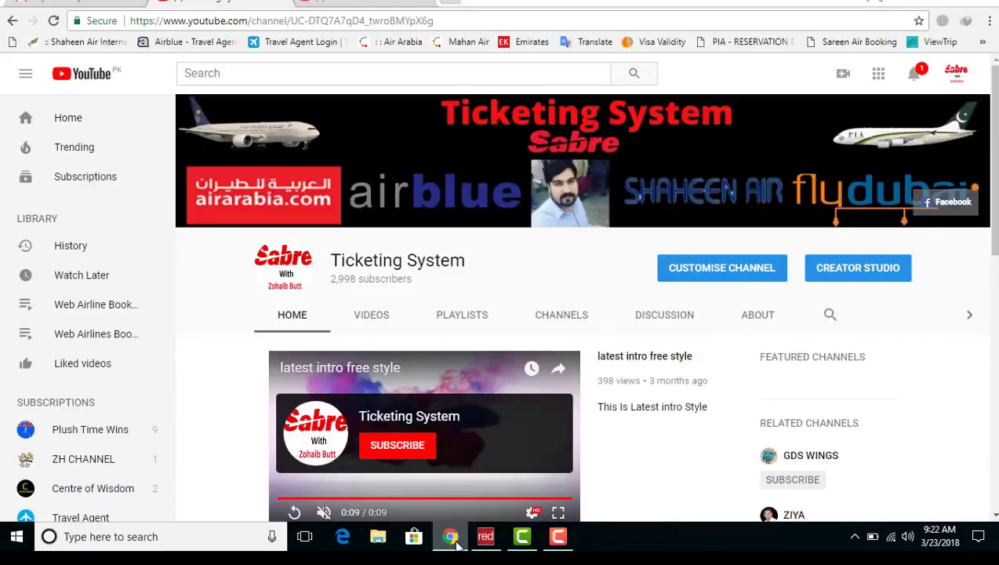